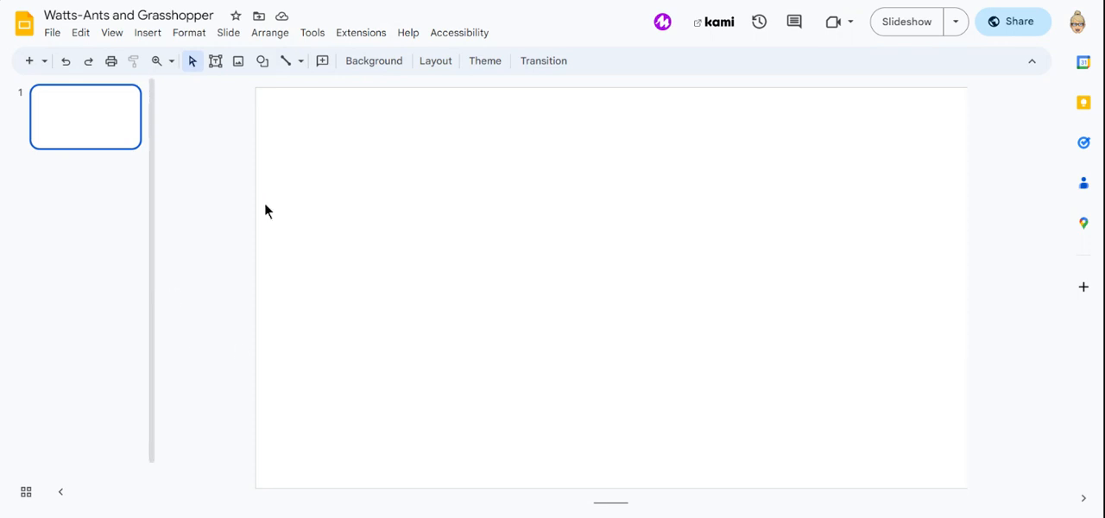
# Start choosing a background image for the slide and search Google Images for "valley"
pyautogui.click(381, 64)
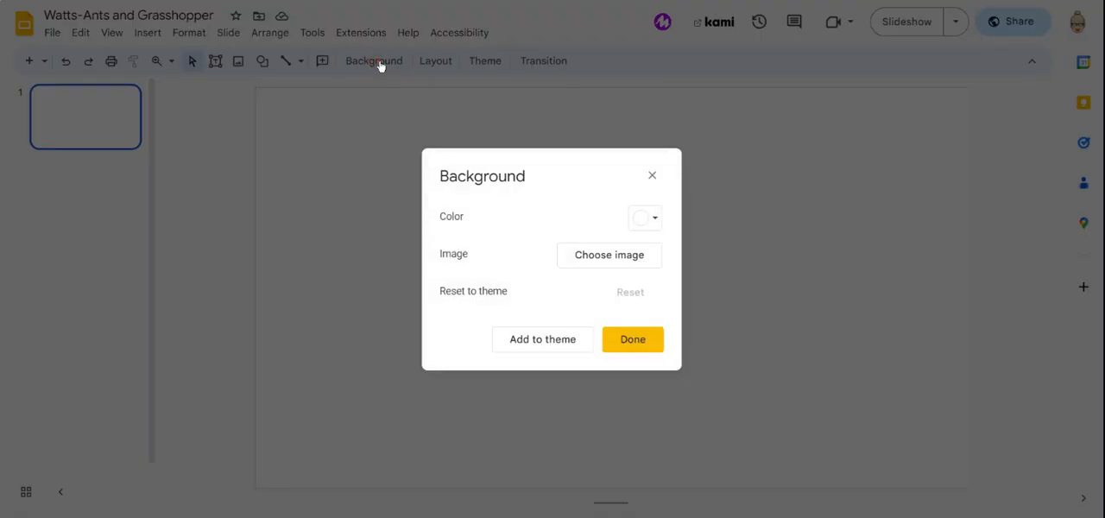
pyautogui.click(610, 255)
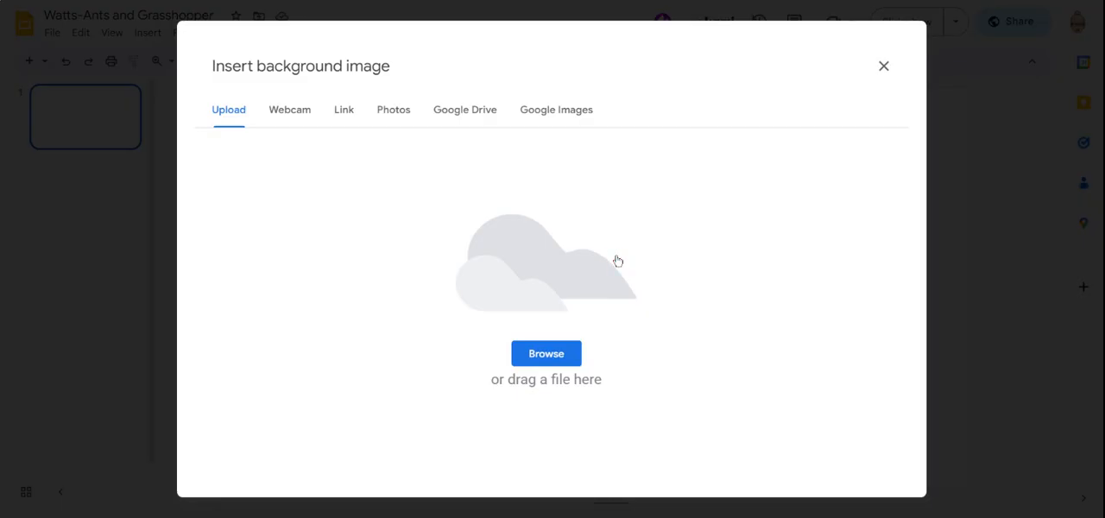
pyautogui.click(556, 110)
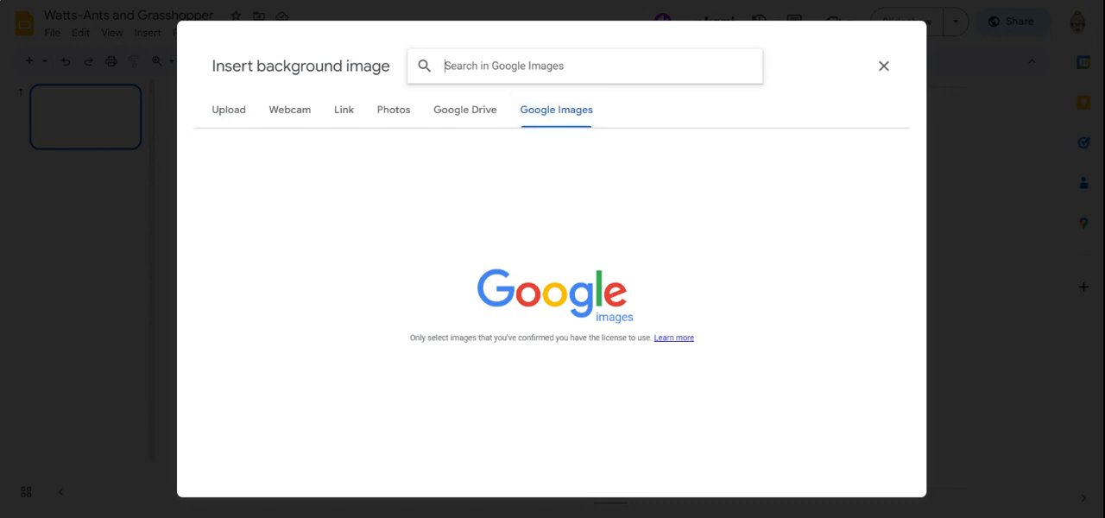
pyautogui.write('vall')
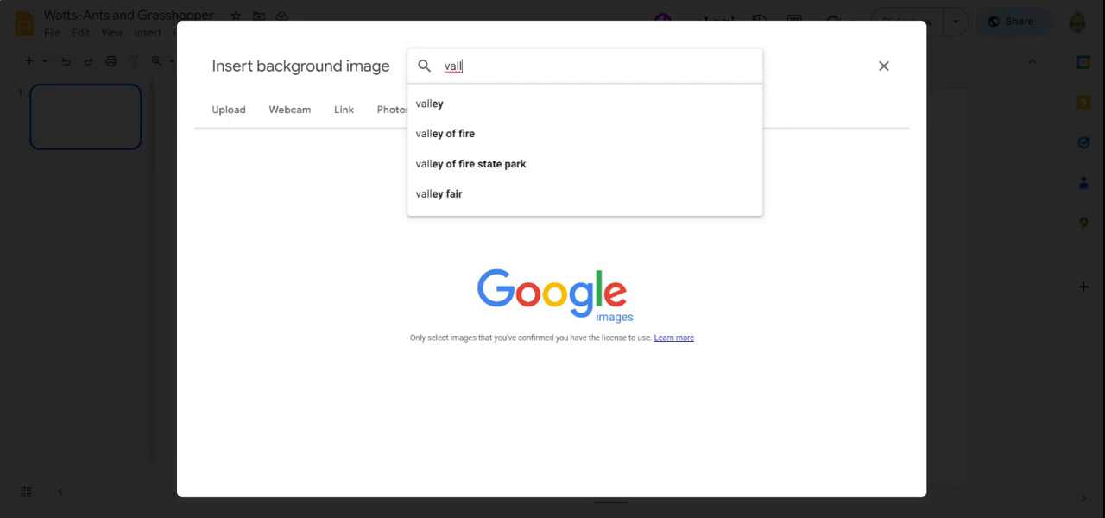
pyautogui.write('ey')
pyautogui.press('Return')
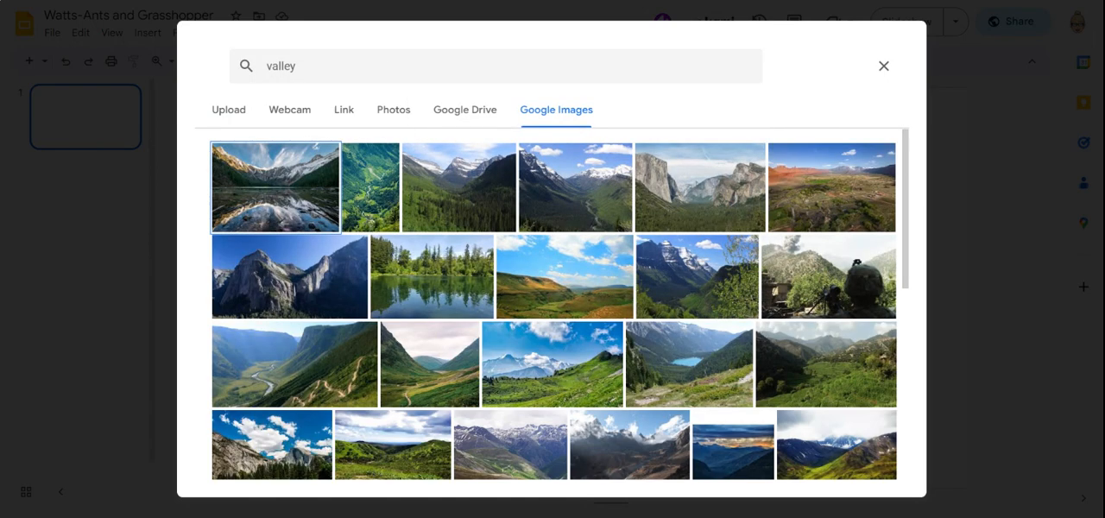
# Set the photo of a mown grass path beside a row of trees as the slide background
pyautogui.scroll(-10, 553, 304)
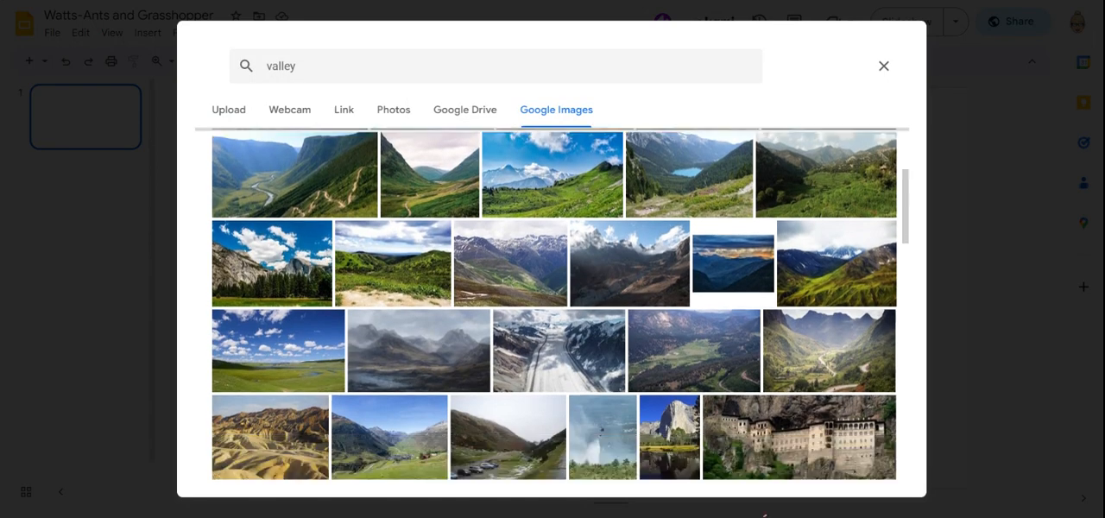
pyautogui.scroll(-2, 553, 304)
pyautogui.scroll(2, 554, 304)
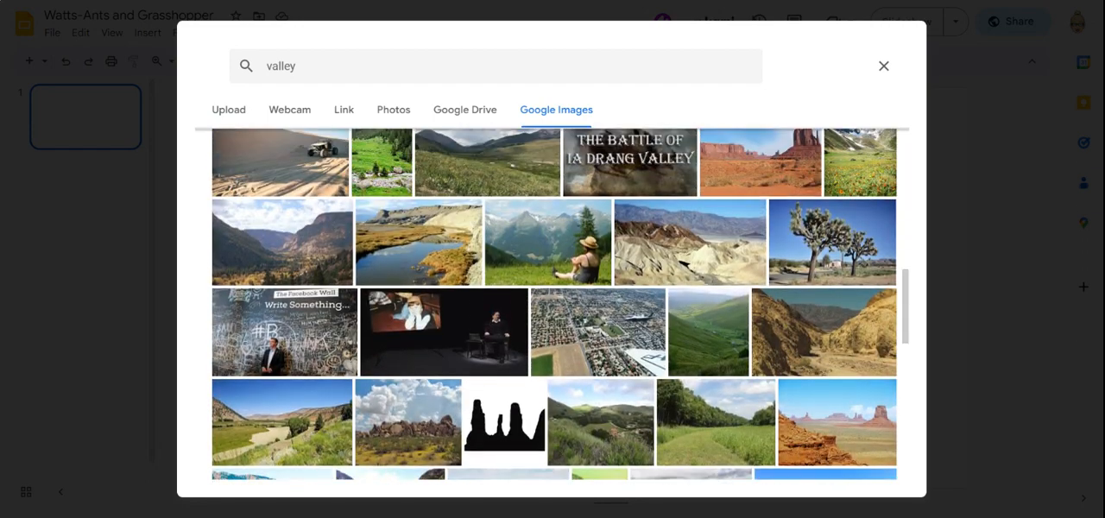
pyautogui.scroll(-1, 553, 304)
pyautogui.scroll(-4, 553, 304)
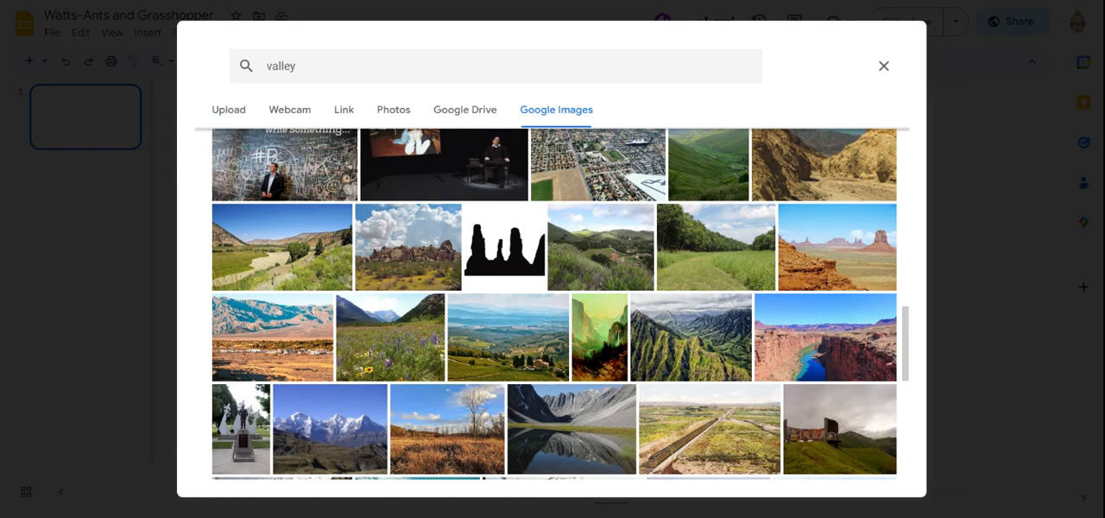
pyautogui.click(716, 248)
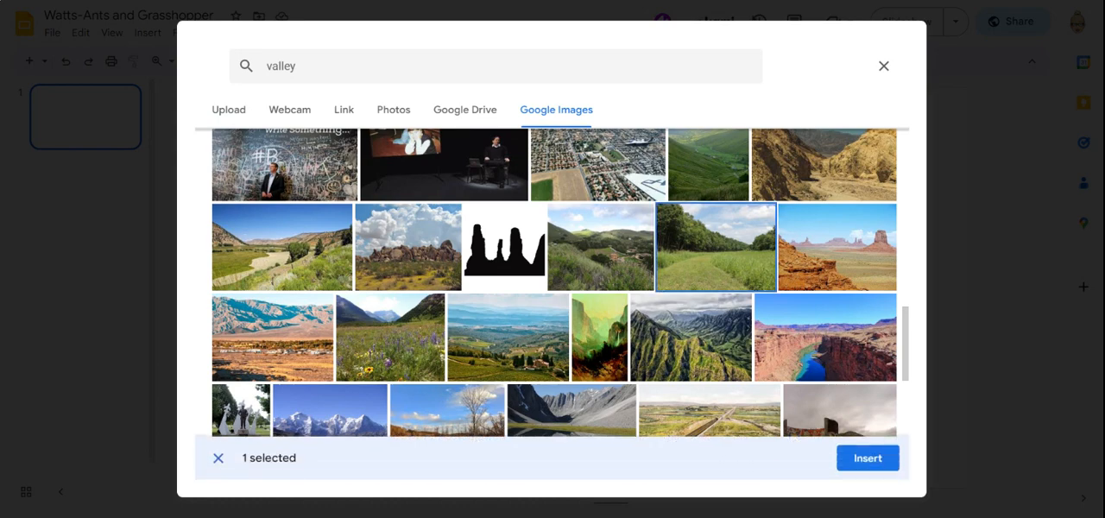
pyautogui.click(868, 457)
pyautogui.click(638, 338)
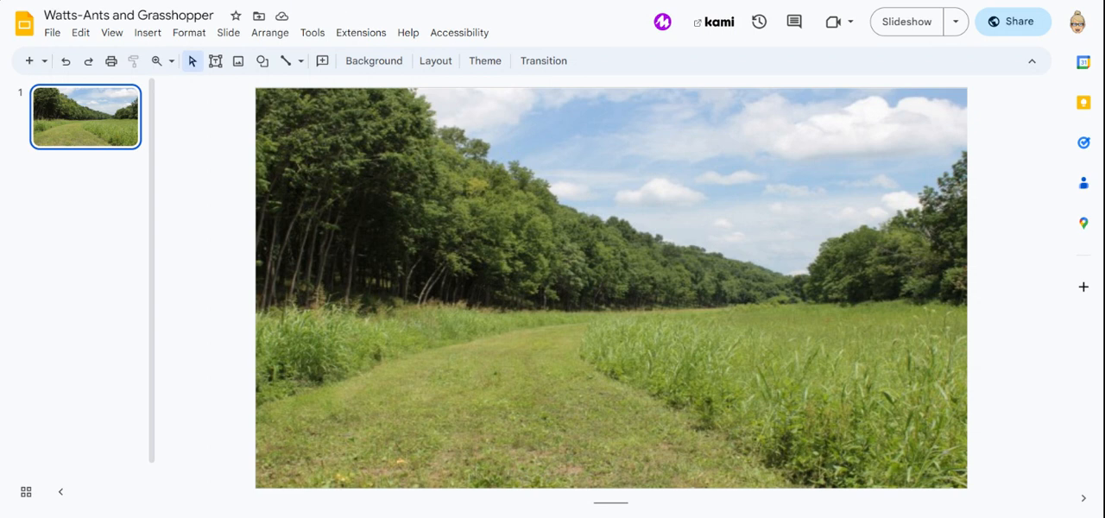
# Reopen the background image chooser and search Google Images for "valley clipart"
pyautogui.click(374, 61)
pyautogui.click(609, 254)
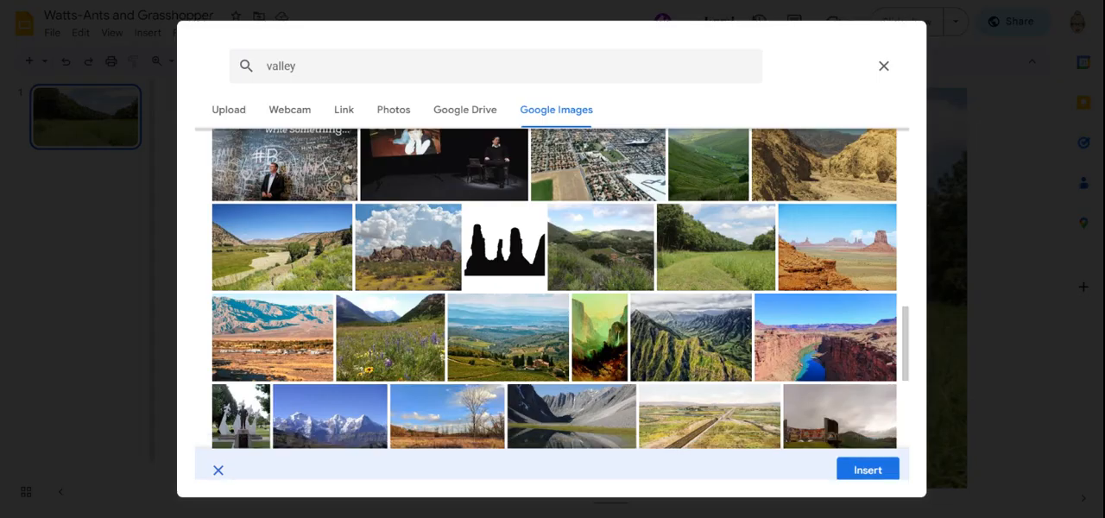
pyautogui.click(298, 66)
pyautogui.write('clipa')
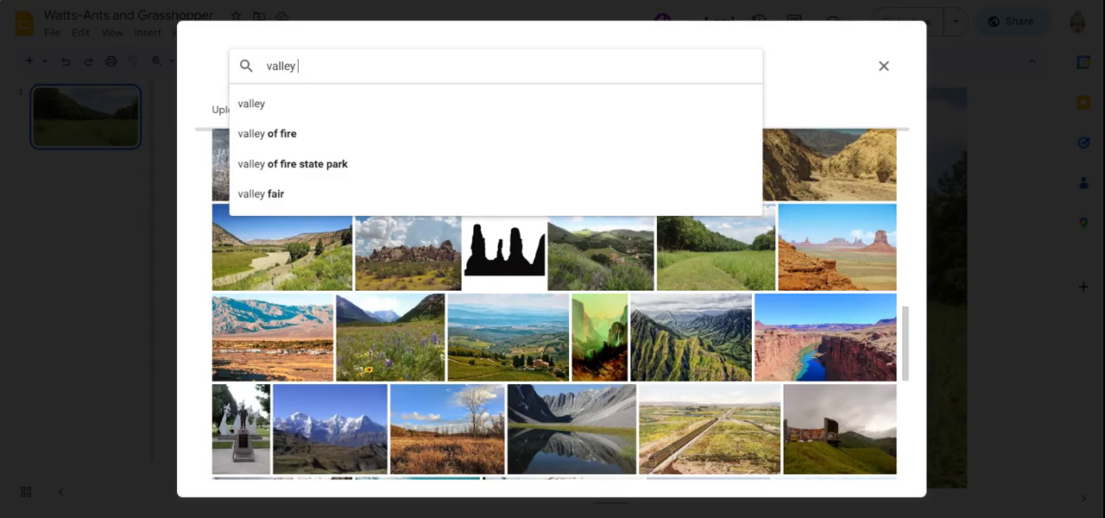
pyautogui.write('rt')
pyautogui.press('Return')
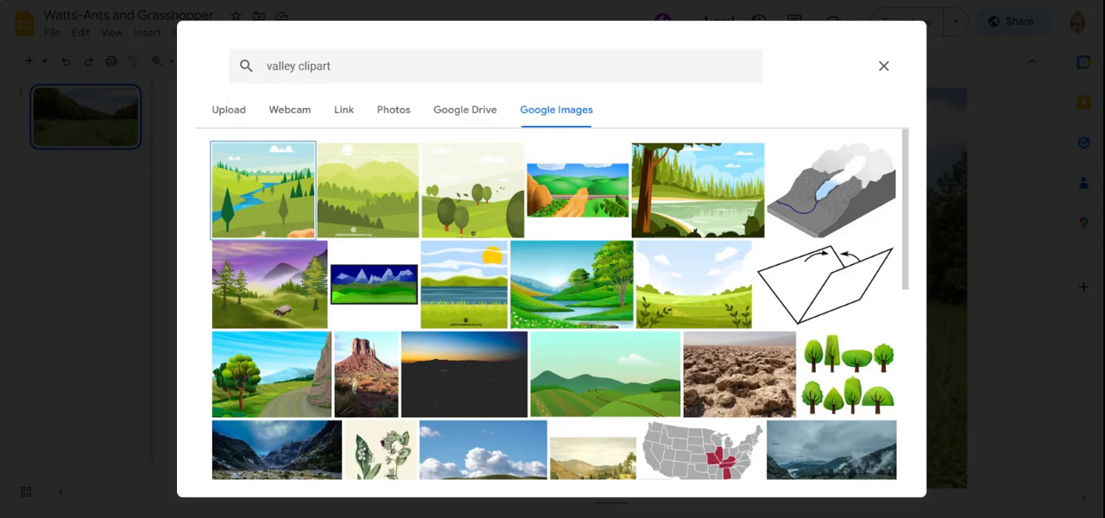
# Set the photo of smooth green rolling hills under a pale sky as the slide background
pyautogui.scroll(-3, 552, 302)
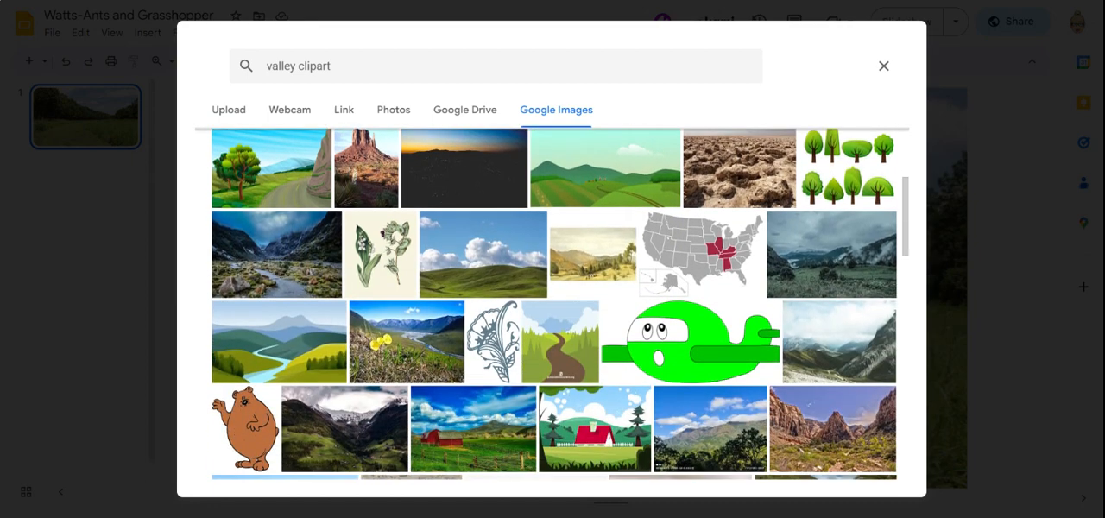
pyautogui.scroll(-5, 553, 302)
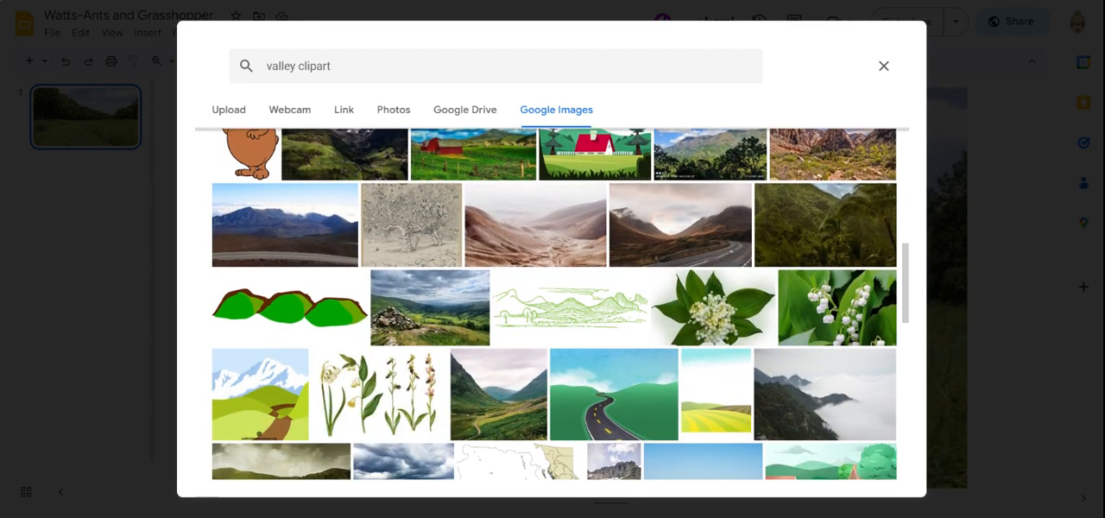
pyautogui.scroll(-3, 552, 302)
pyautogui.scroll(-5, 552, 302)
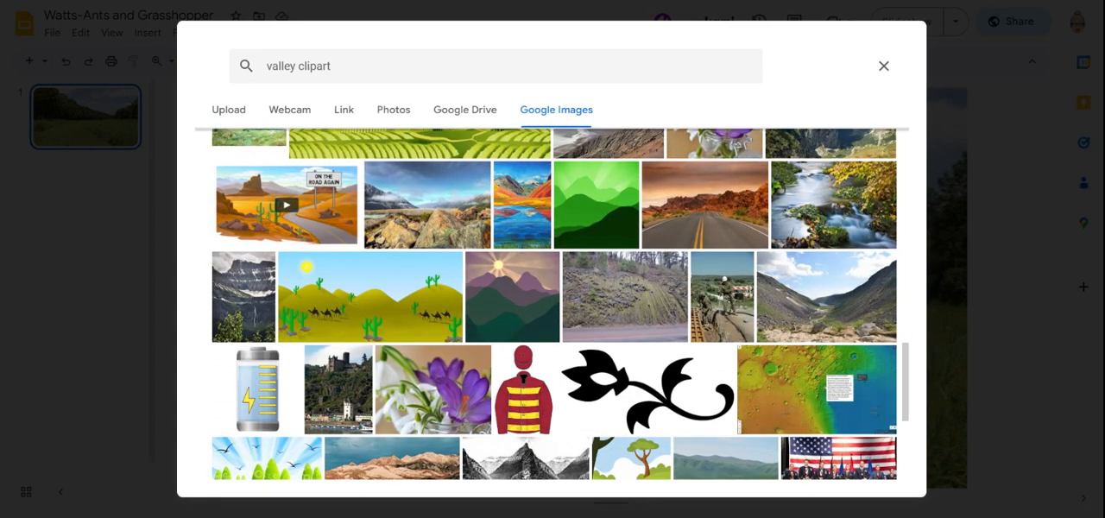
pyautogui.scroll(-4, 552, 302)
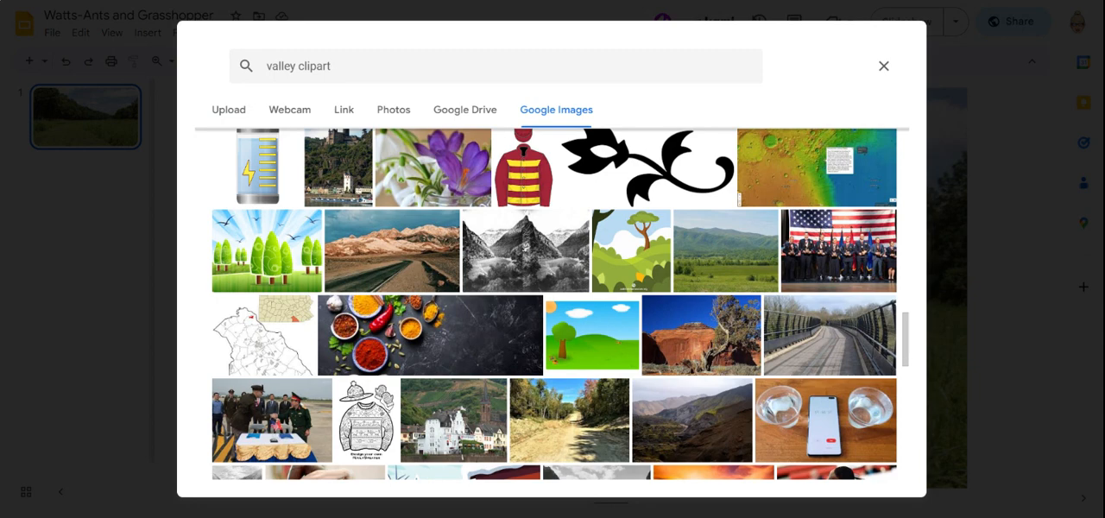
pyautogui.scroll(-5, 552, 302)
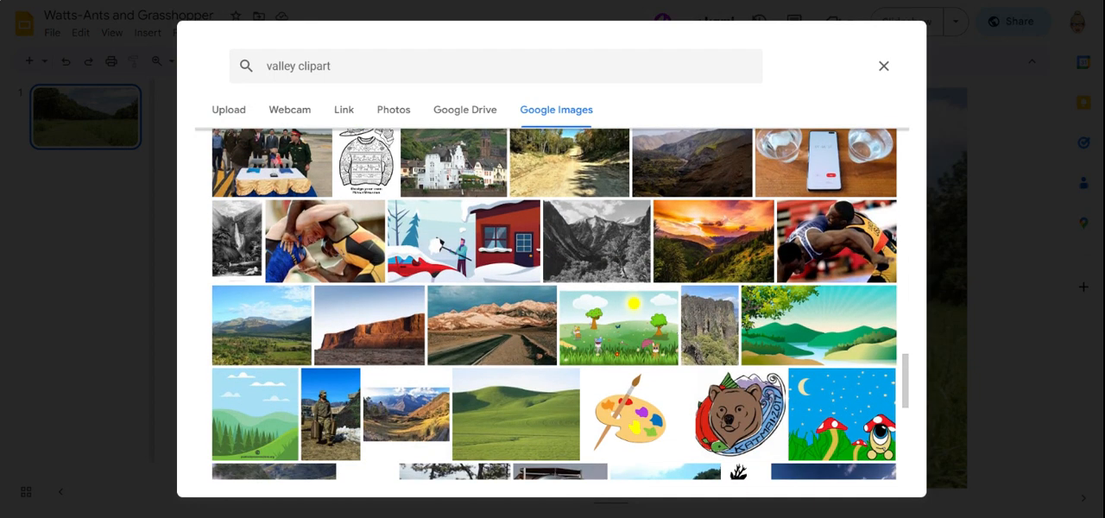
pyautogui.scroll(-2, 553, 302)
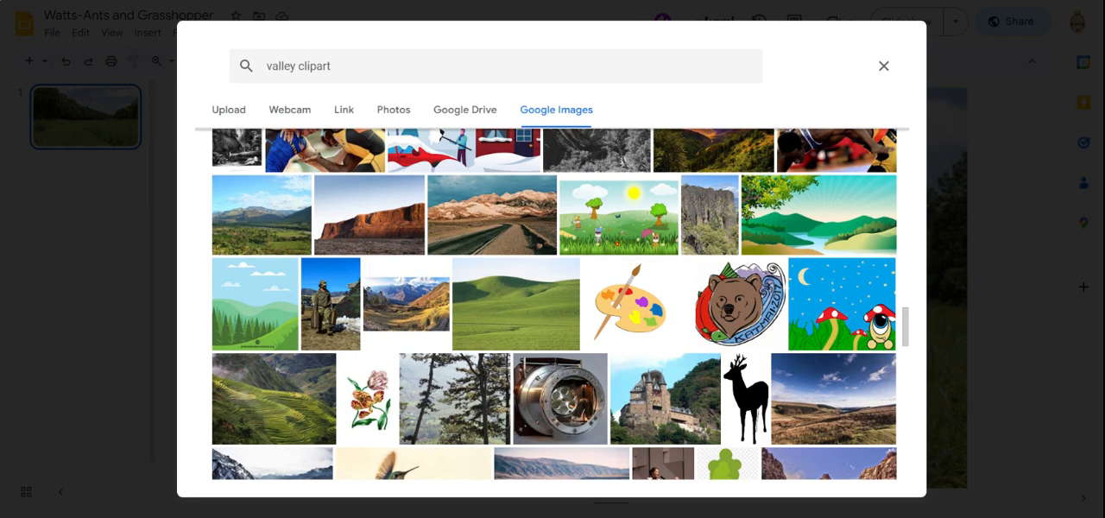
pyautogui.click(517, 304)
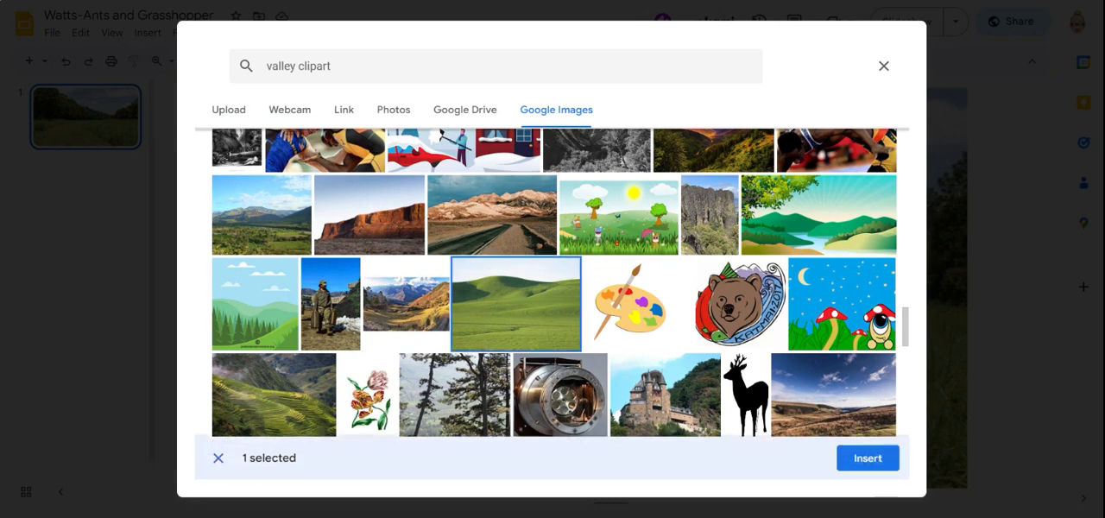
pyautogui.click(867, 458)
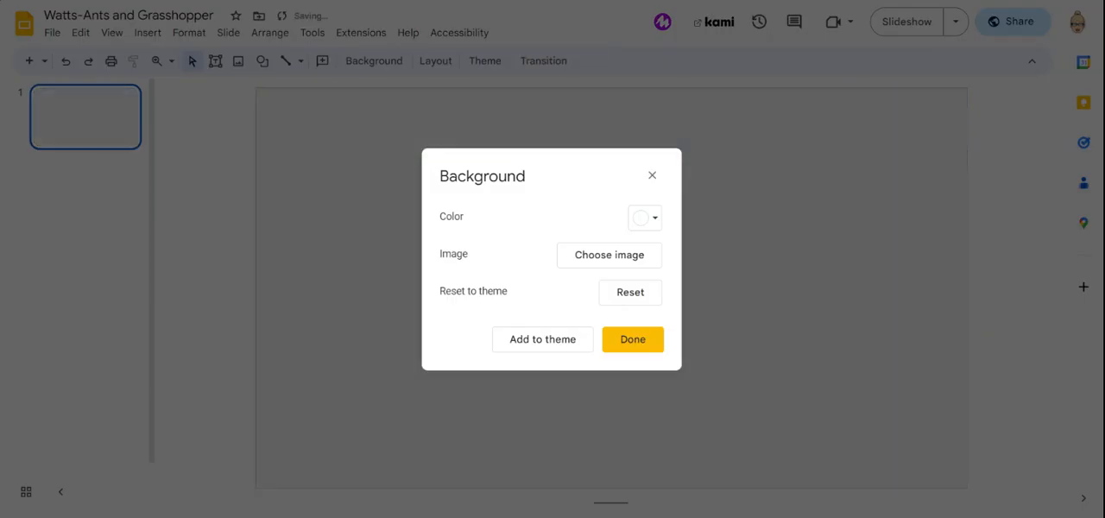
pyautogui.click(629, 337)
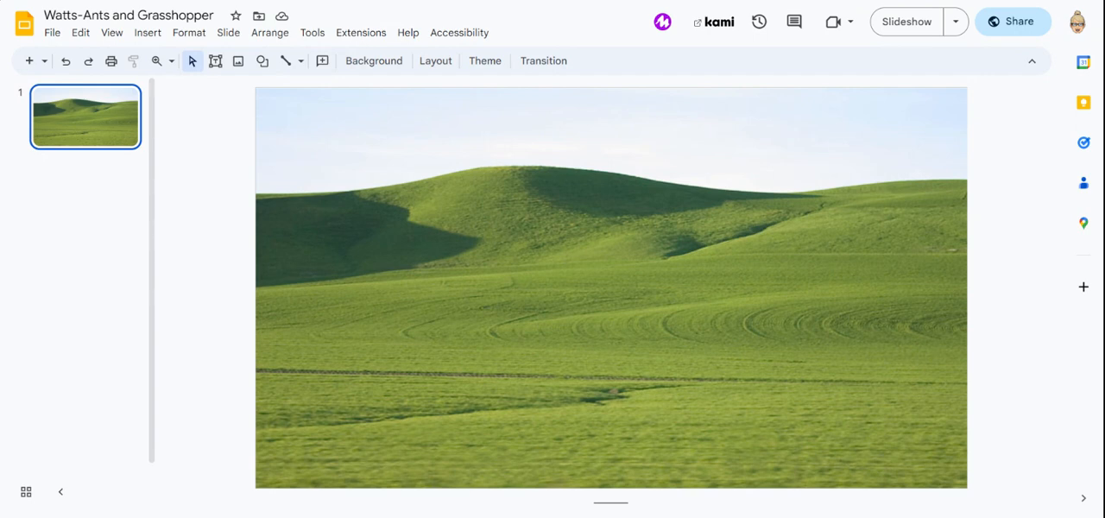
# Insert the anthill picture from the computer and place it in the grass near the slide's lower middle
pyautogui.click(238, 60)
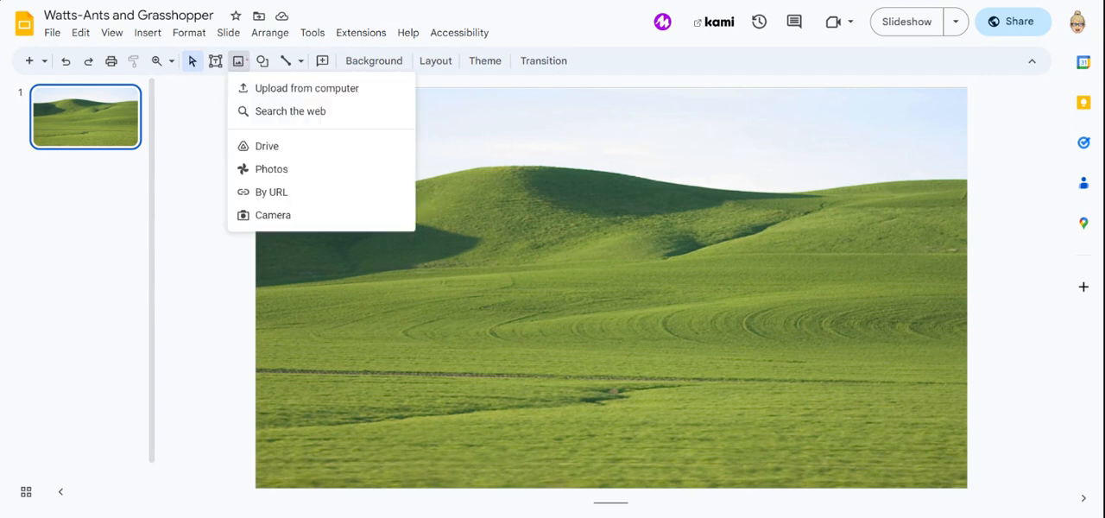
pyautogui.click(322, 87)
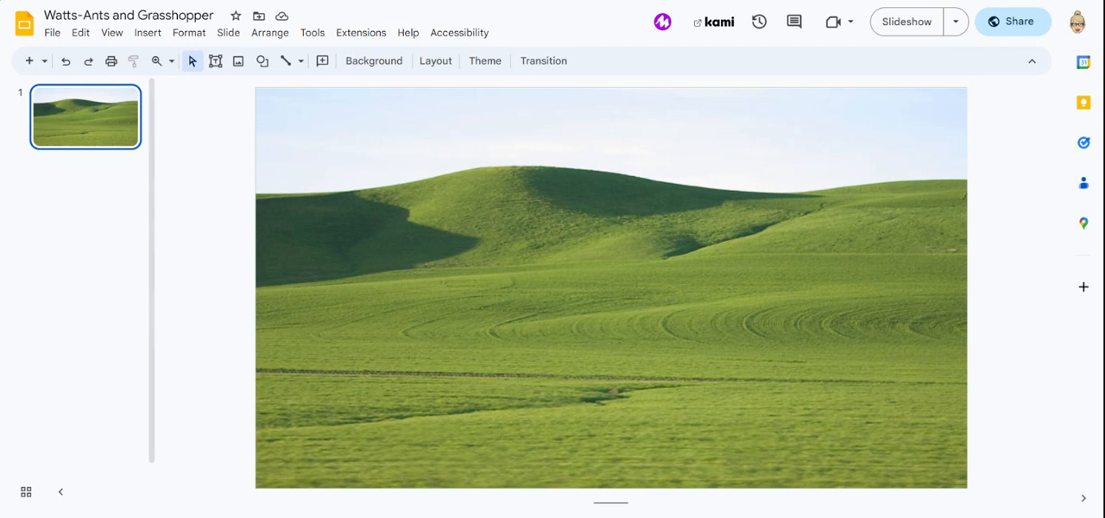
pyautogui.click(239, 62)
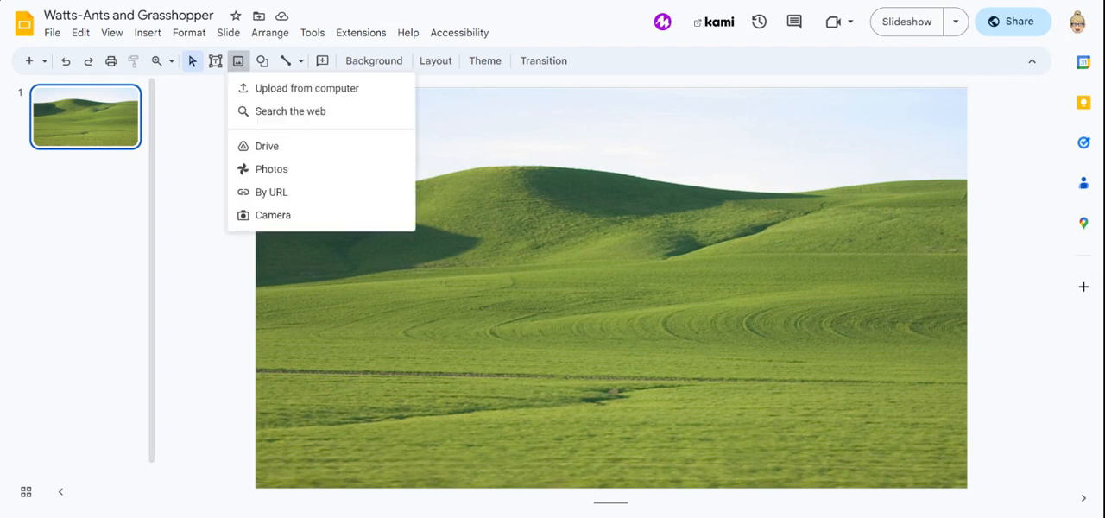
pyautogui.click(337, 91)
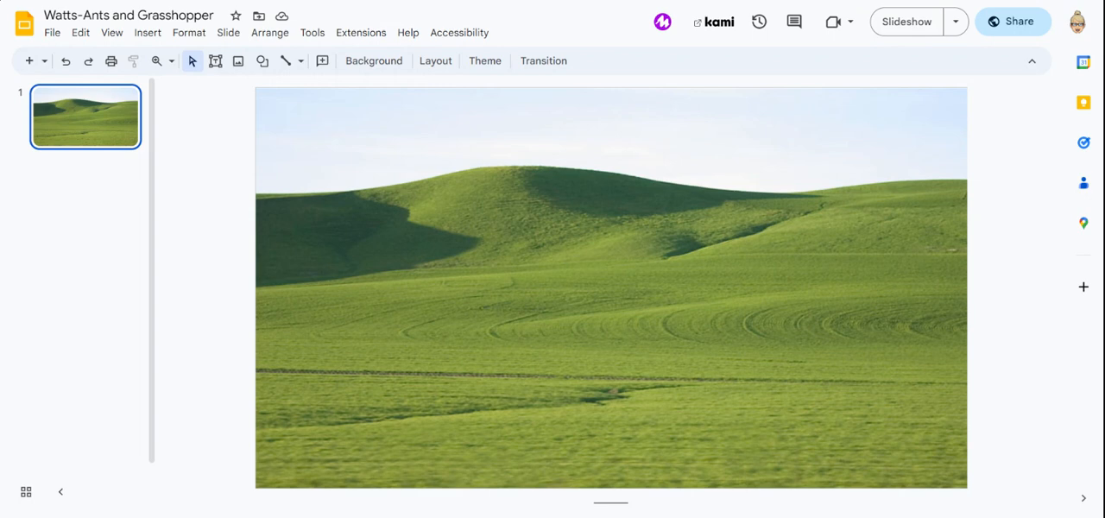
pyautogui.moveTo(333, 158); pyautogui.dragTo(625, 438)
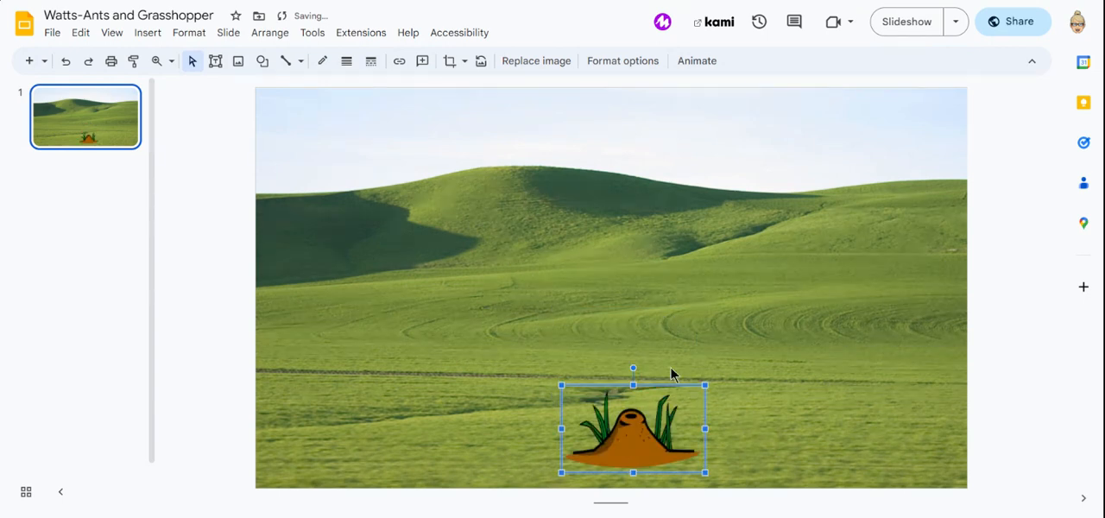
# Shift the anthill slightly up and to the right, and enlarge it to roughly one and a half times its size
pyautogui.rightClick(746, 344)
pyautogui.click(659, 420)
pyautogui.rightClick(754, 357)
pyautogui.click(656, 440)
pyautogui.moveTo(705, 388); pyautogui.dragTo(723, 380)
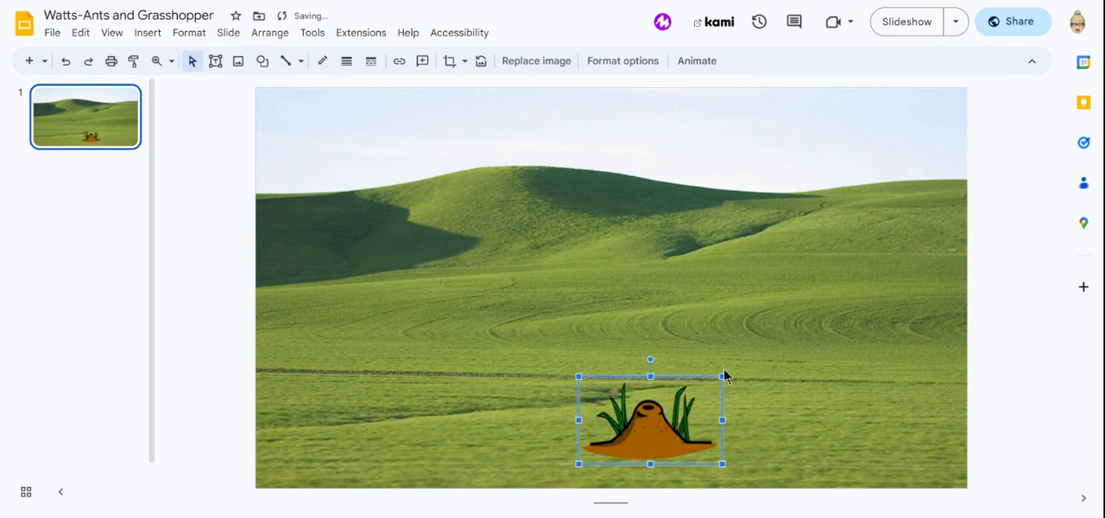
pyautogui.moveTo(723, 377); pyautogui.dragTo(766, 330)
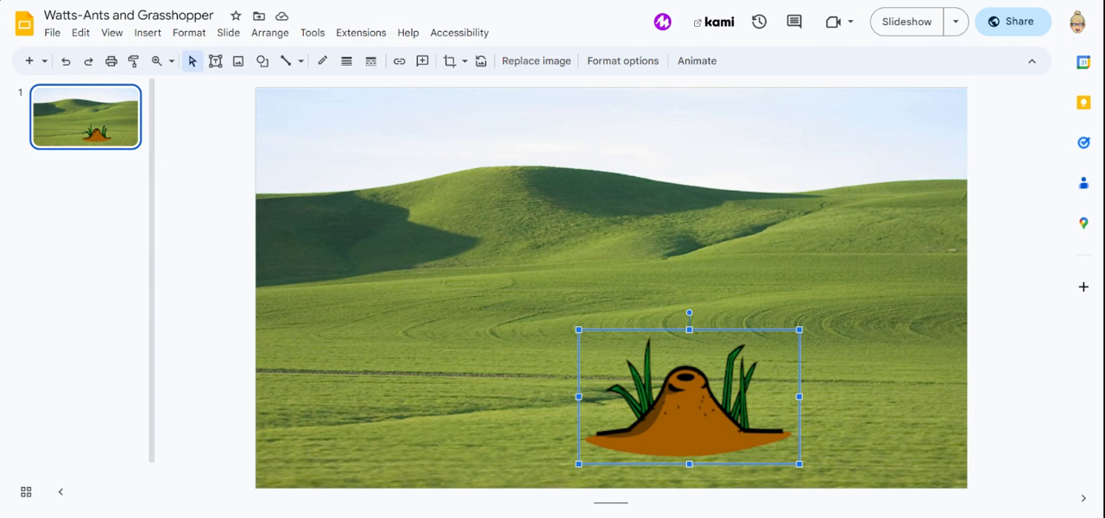
# Insert the yellow sun picture from the computer and place it in the sky at the slide's upper-left corner
pyautogui.click(239, 62)
pyautogui.click(319, 88)
pyautogui.click(239, 62)
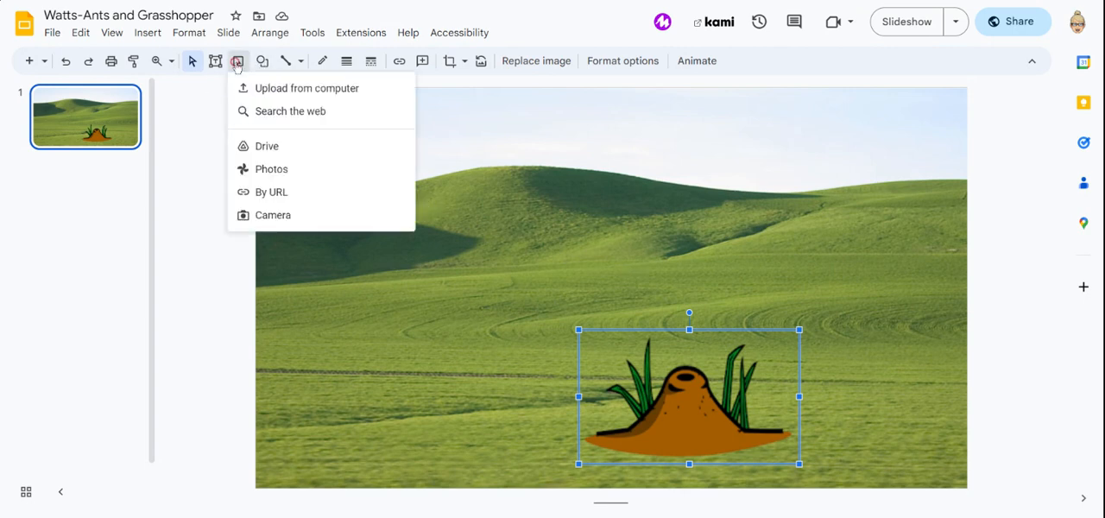
pyautogui.click(259, 89)
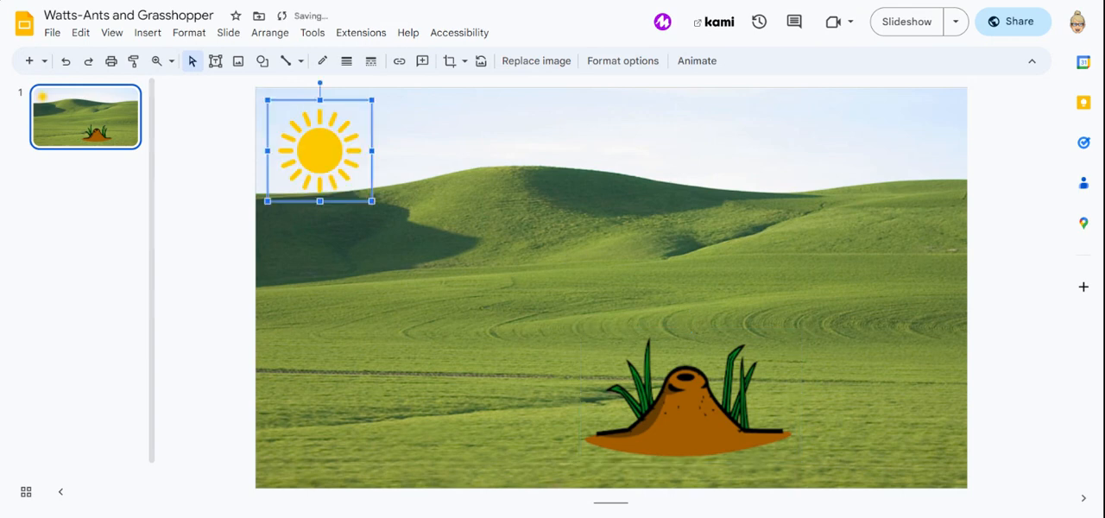
pyautogui.rightClick(304, 126)
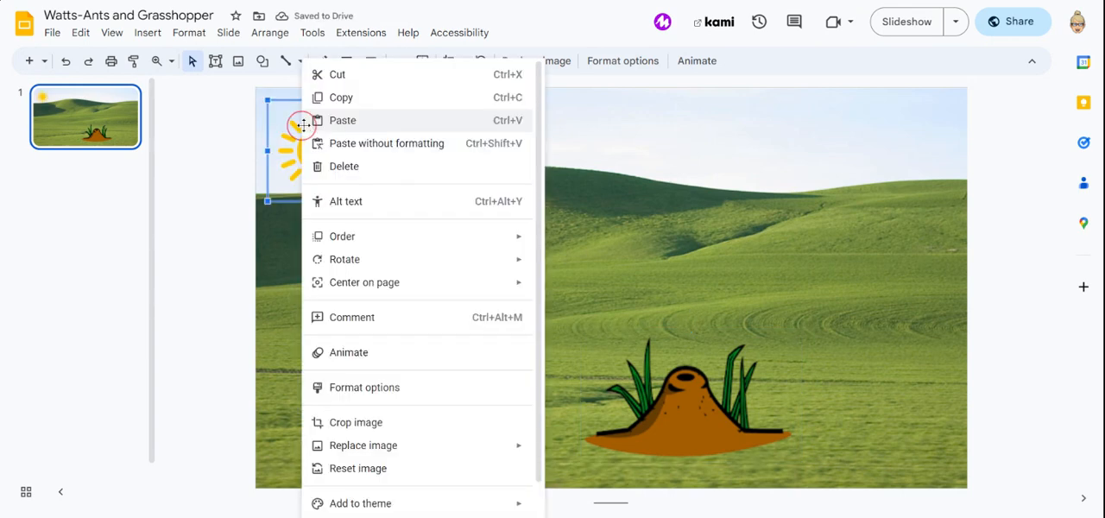
pyautogui.moveTo(289, 154)
pyautogui.mouseDown()
pyautogui.moveTo(281, 136)
pyautogui.moveTo(275, 149)
pyautogui.mouseUp()
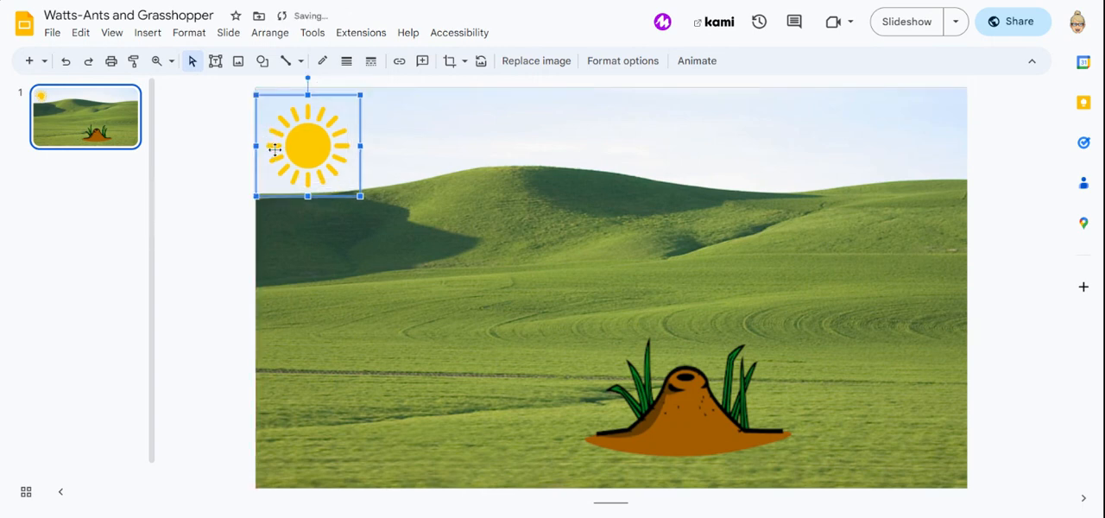